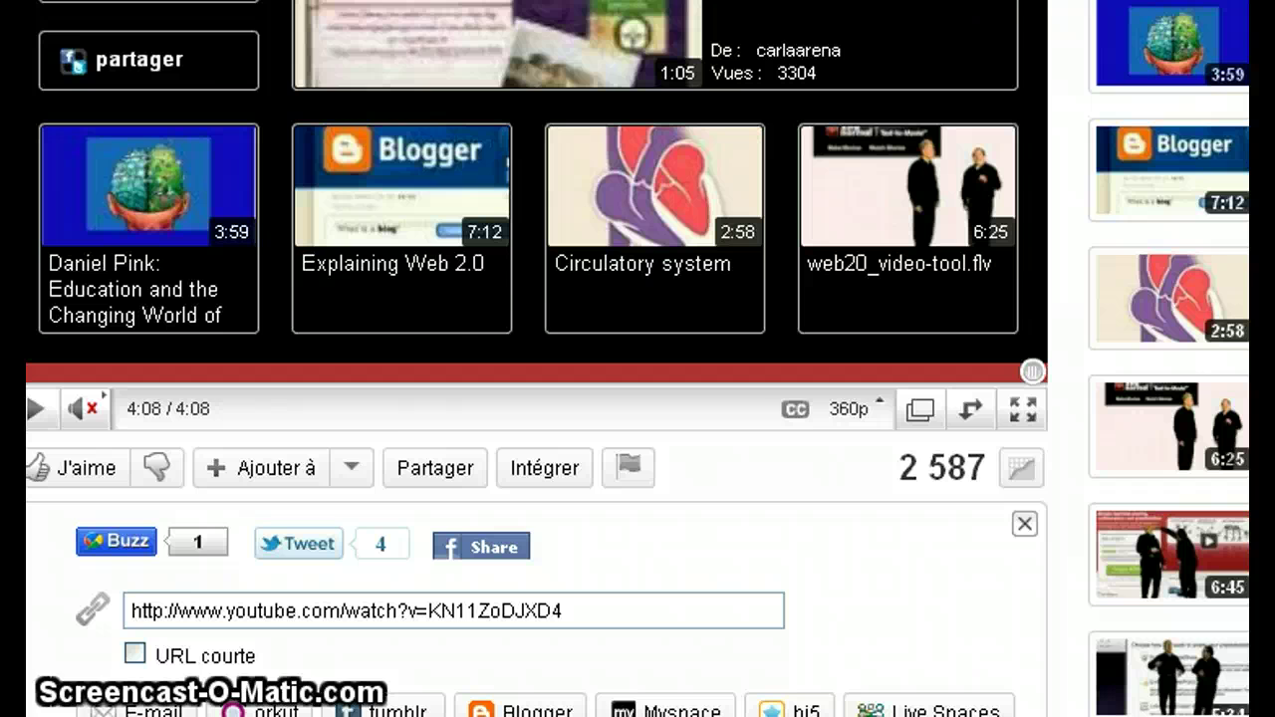
# Step: Select the video's share link from Partager and copy it with Copier
pyautogui.click(435, 476)
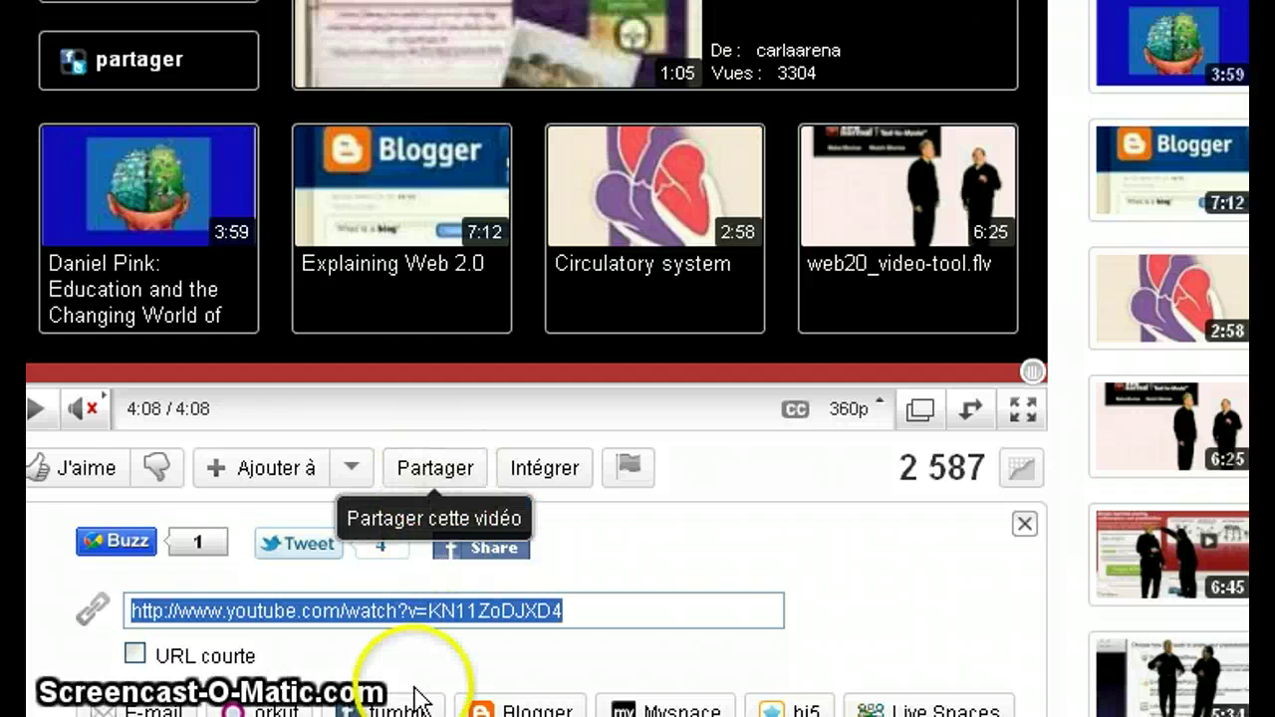
pyautogui.rightClick(448, 609)
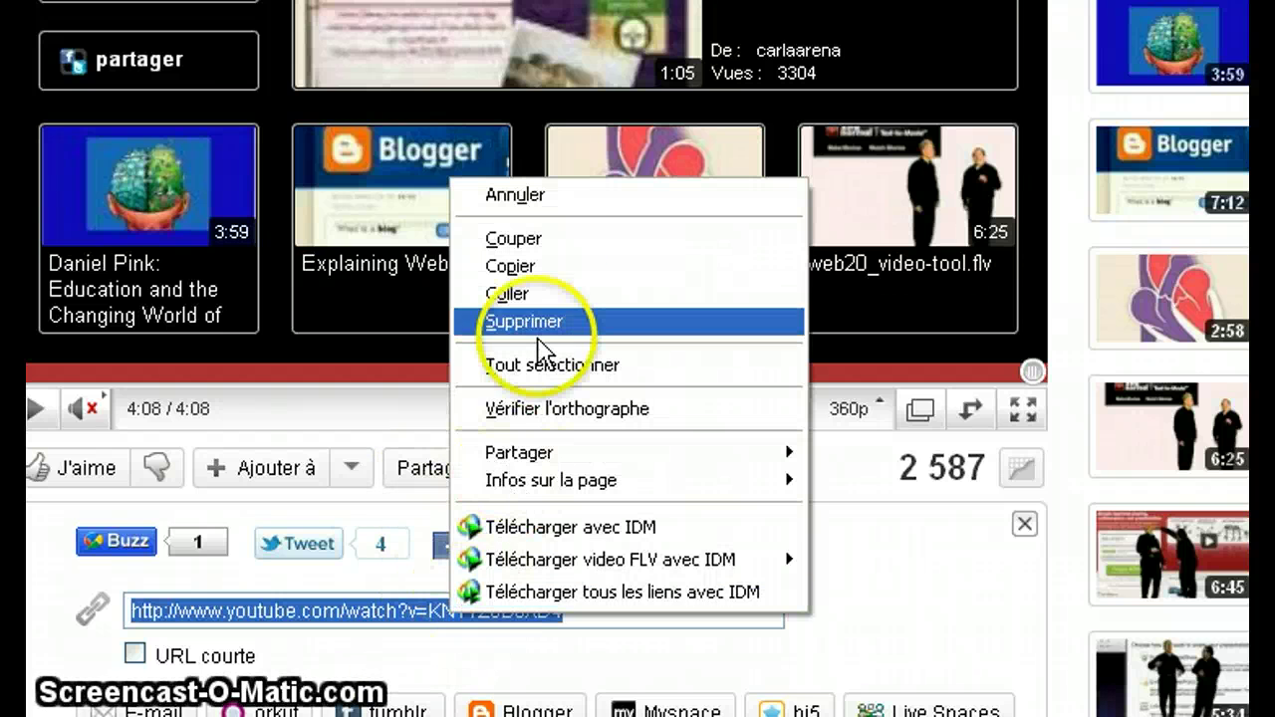
pyautogui.click(538, 266)
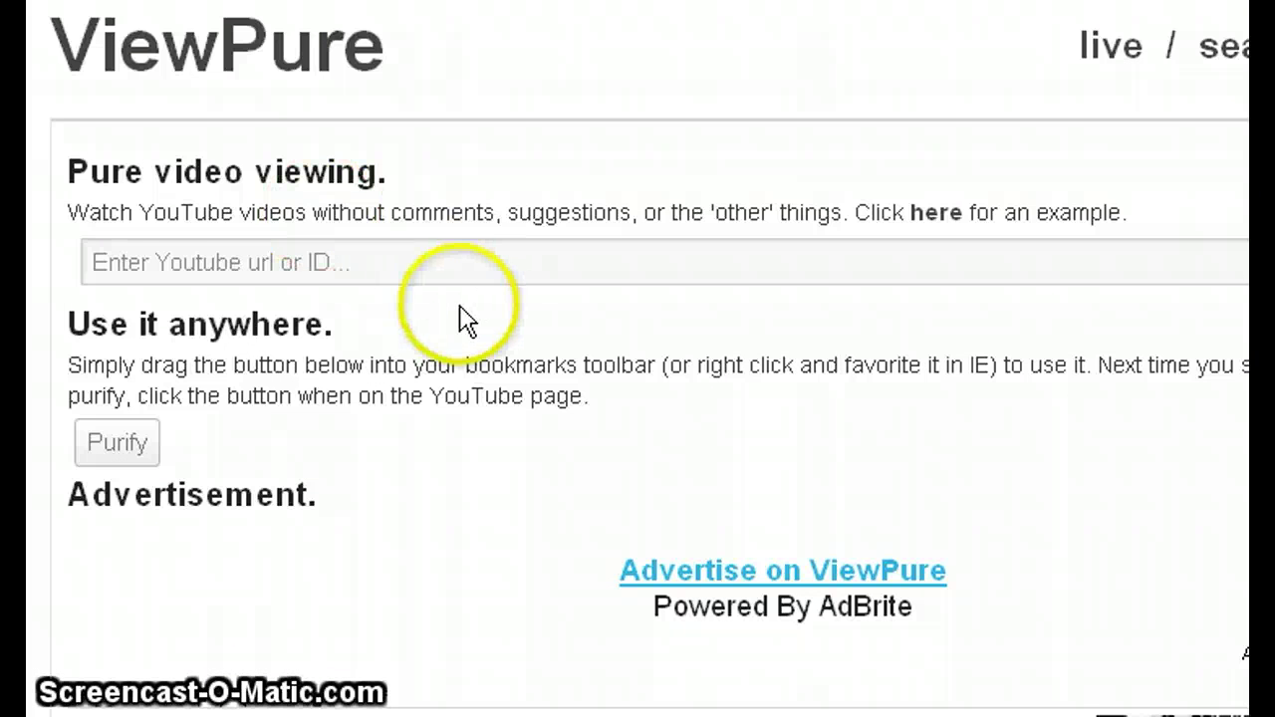
# Step: Paste the copied YouTube link into ViewPure's URL field and create the clean page
pyautogui.click(453, 259)
pyautogui.rightClick(464, 267)
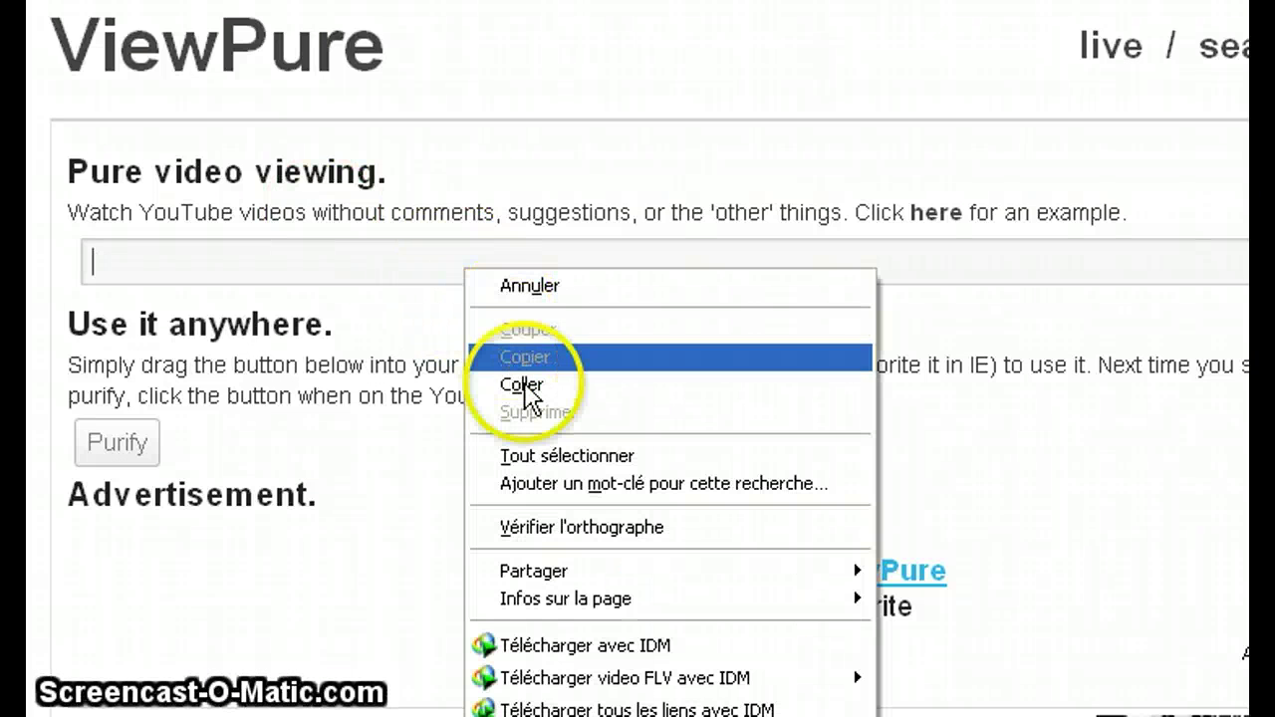
pyautogui.click(524, 385)
pyautogui.press('Down')
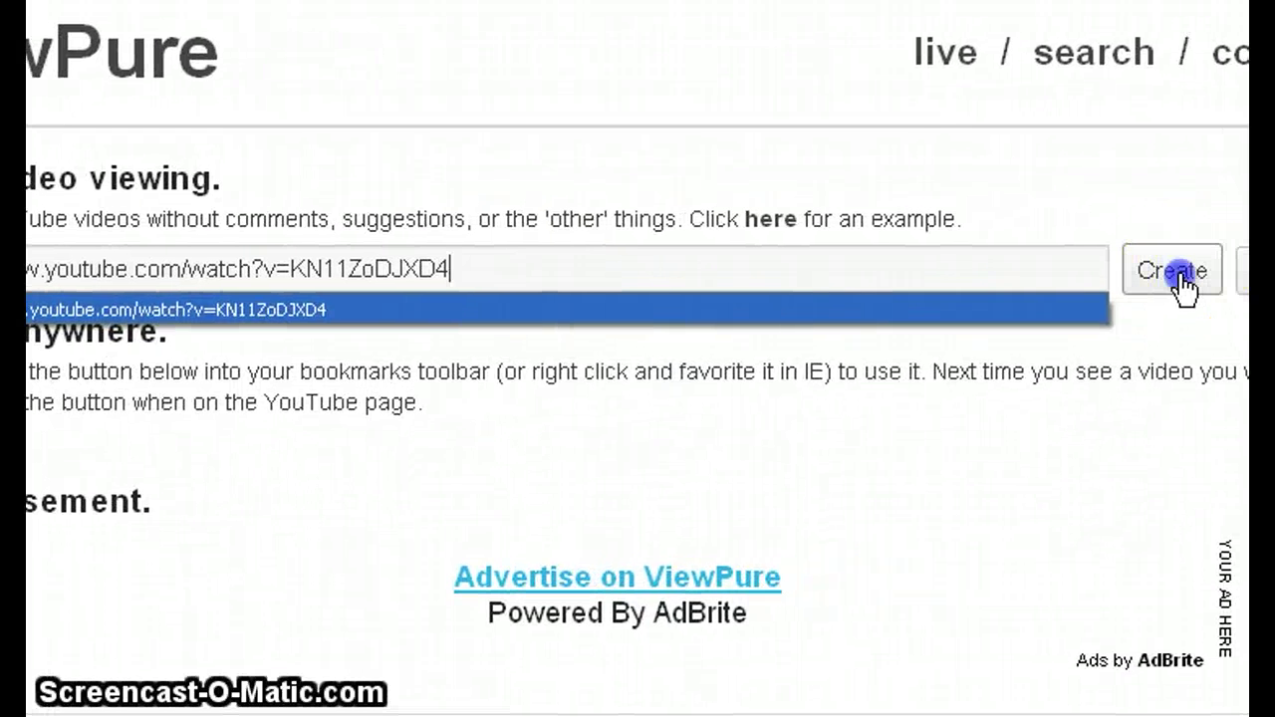
pyautogui.click(1181, 282)
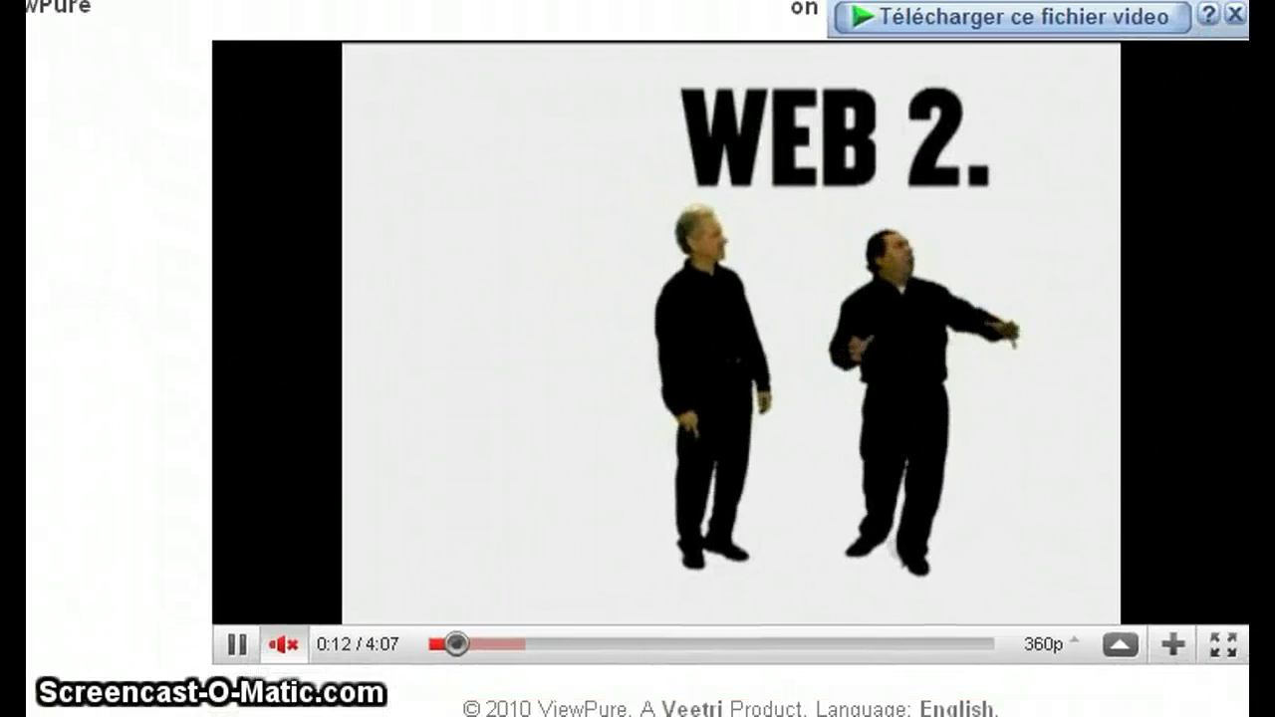
# Step: Close the 'Télécharger ce fichier video' download bar above the video
pyautogui.click(1177, 40)
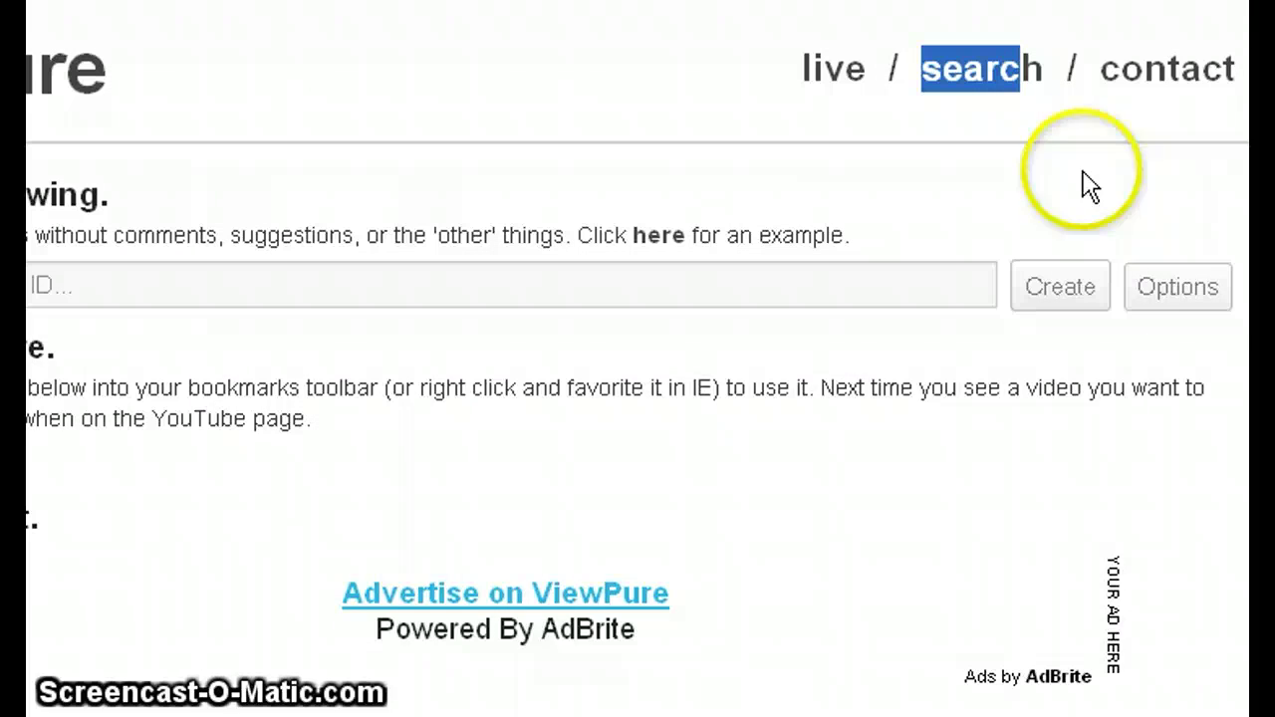
# Step: Show ViewPure's link Options and leave the Background dropdown on White
pyautogui.click(1173, 291)
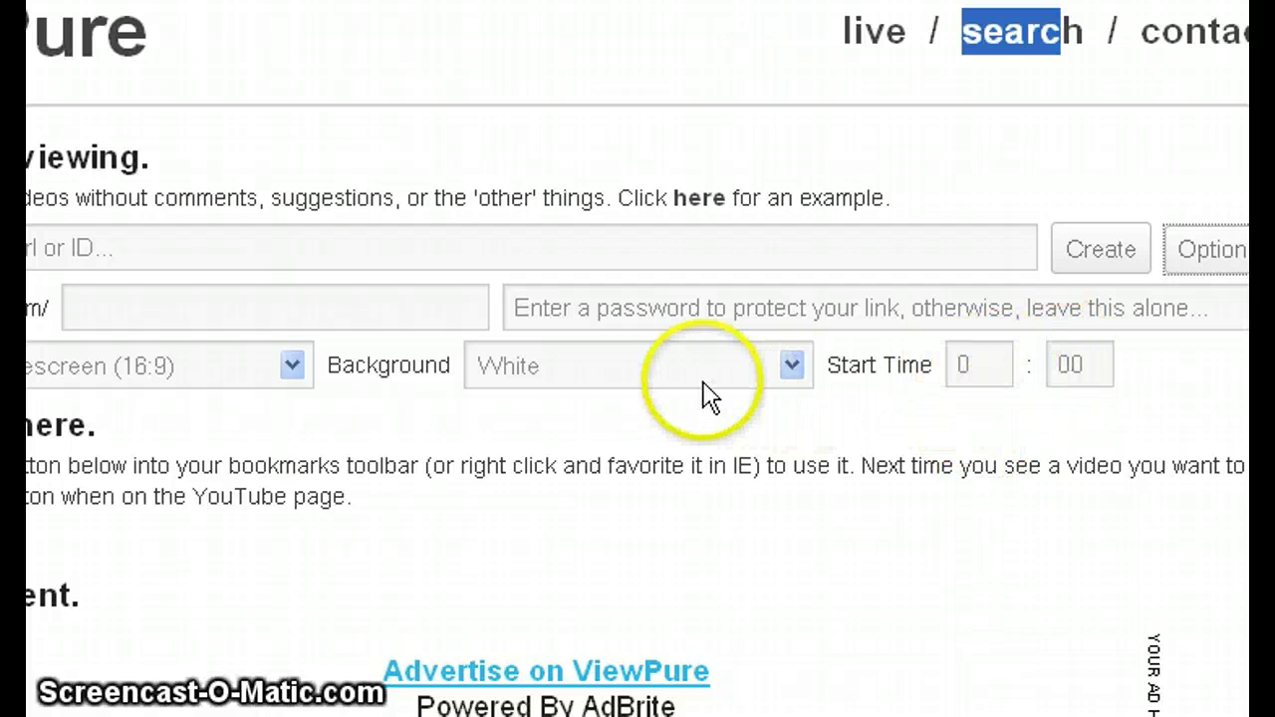
pyautogui.click(793, 367)
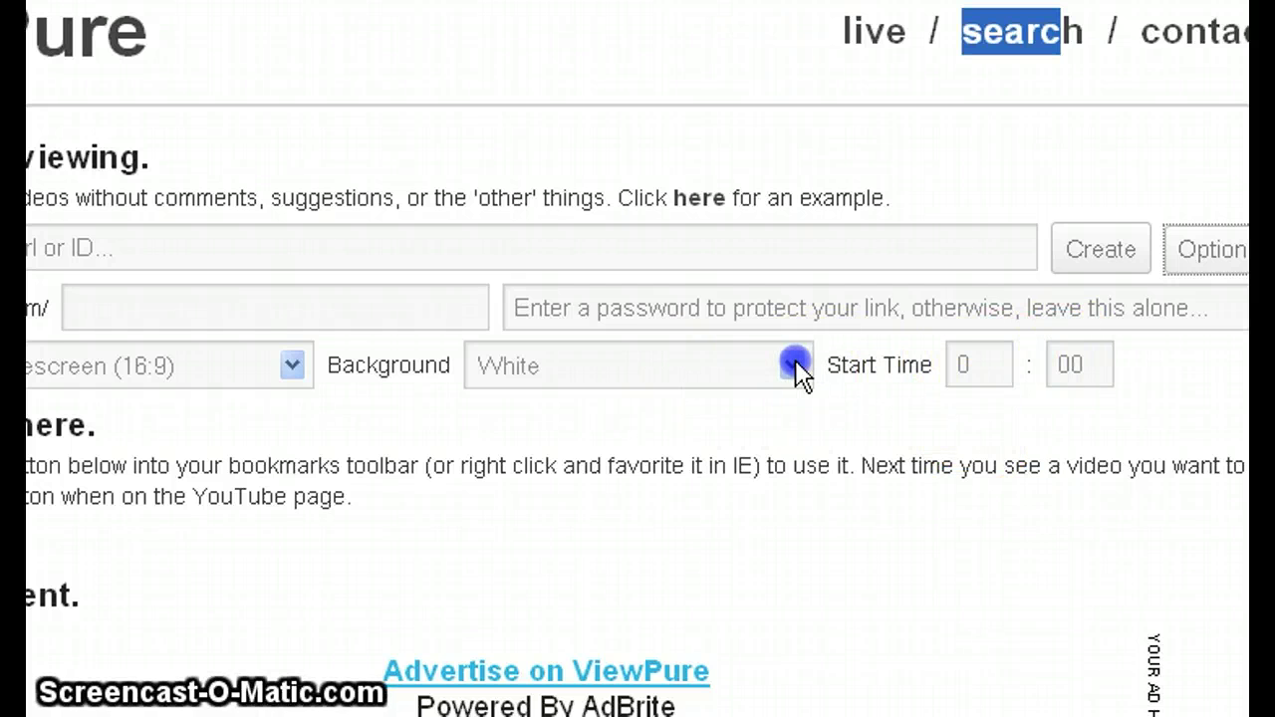
pyautogui.click(794, 370)
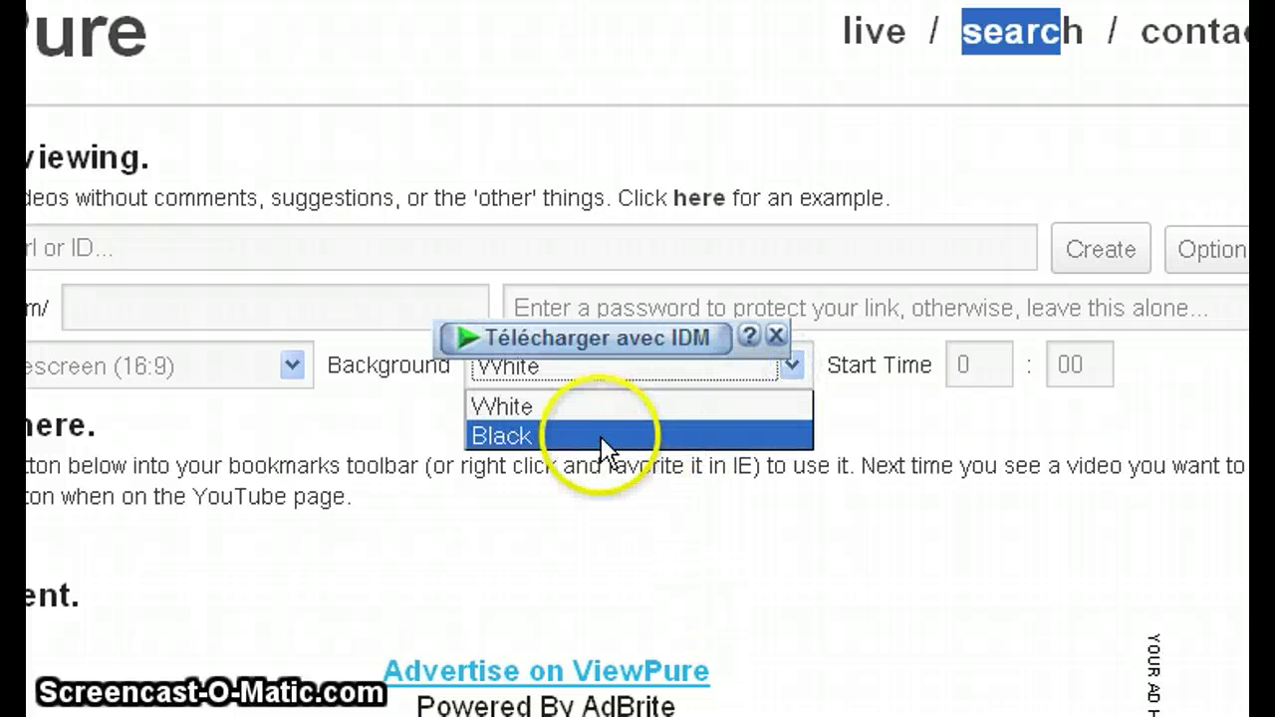
pyautogui.click(776, 341)
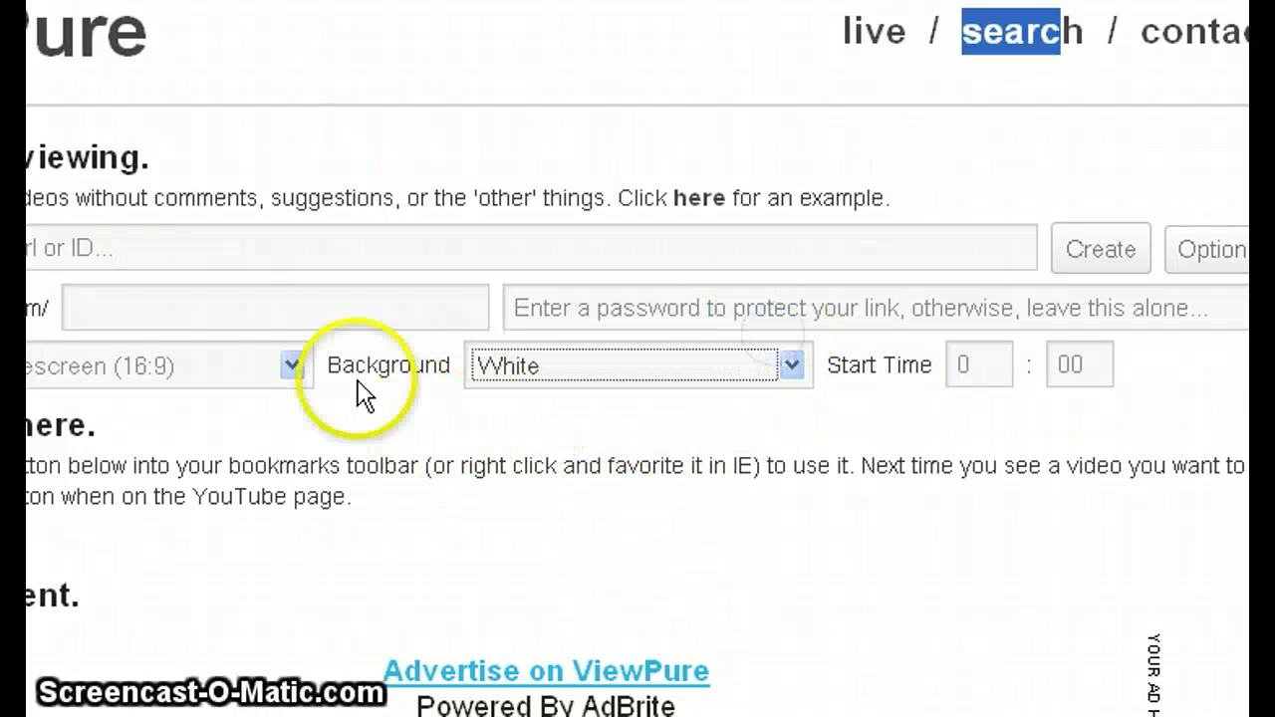